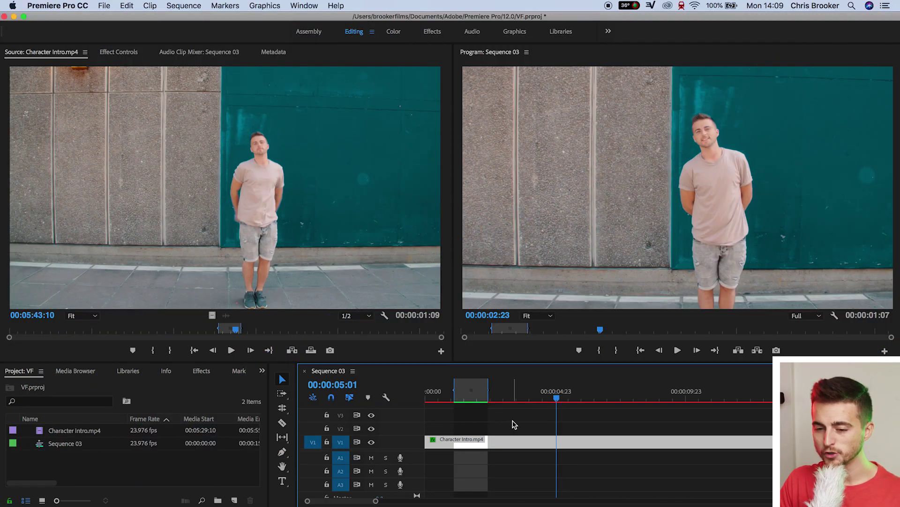
pyautogui.click(514, 424)
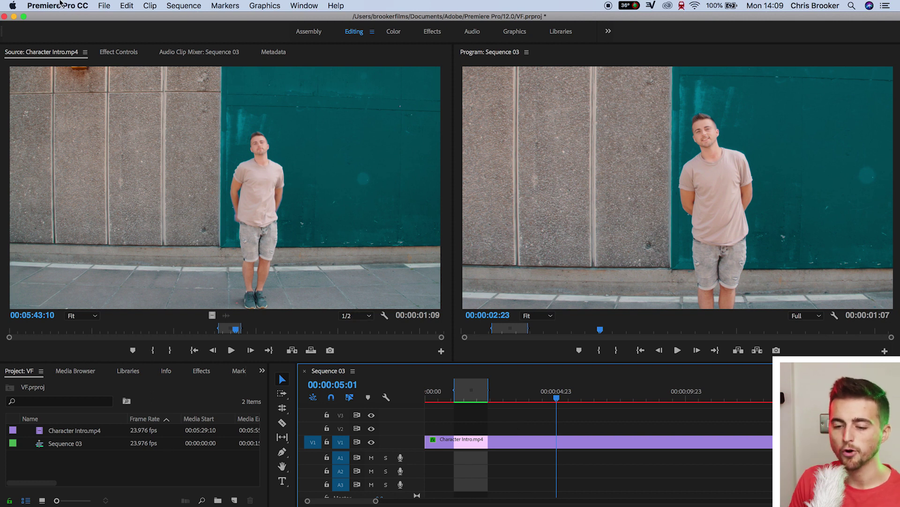
# - With the timeline active, open the Keyboard Shortcuts editor from the Premiere Pro CC menu
pyautogui.click(73, 4)
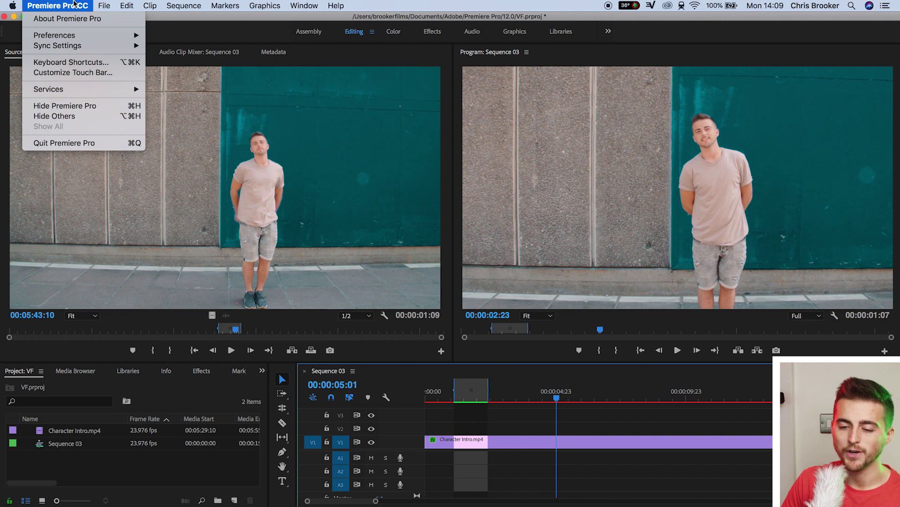
pyautogui.click(71, 62)
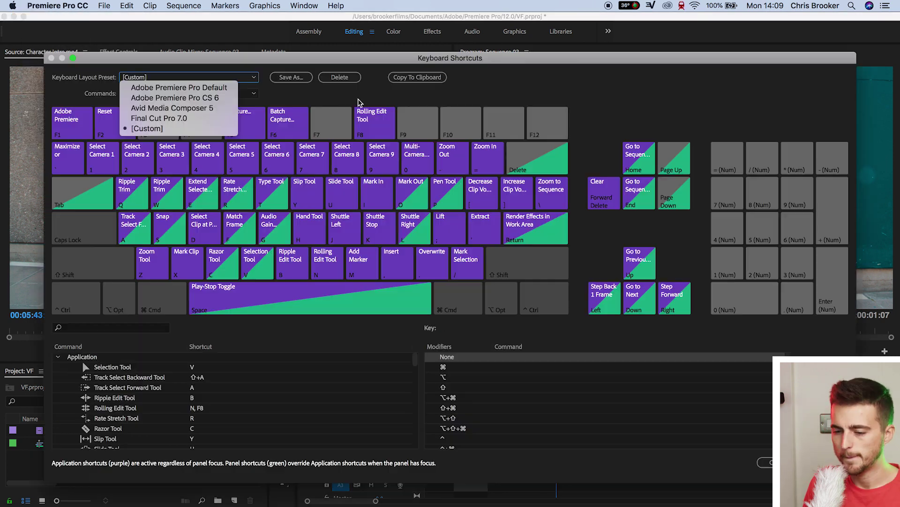
# - Keep the Custom layout preset, review the preset list, and stay on Application commands
pyautogui.click(364, 92)
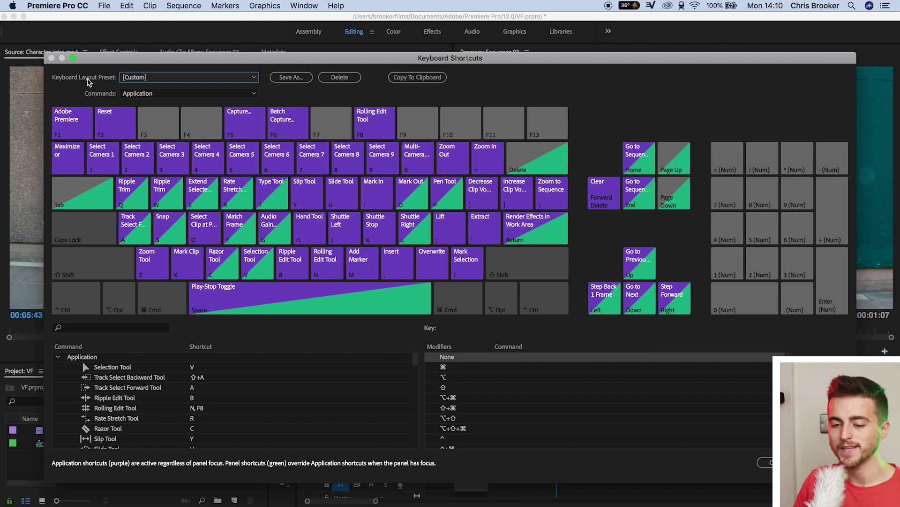
pyautogui.click(180, 78)
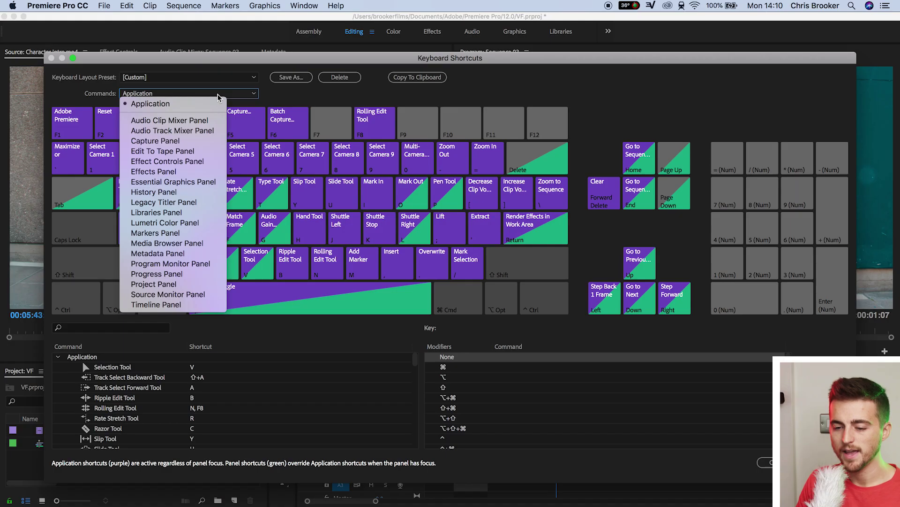
pyautogui.click(218, 98)
pyautogui.click(130, 96)
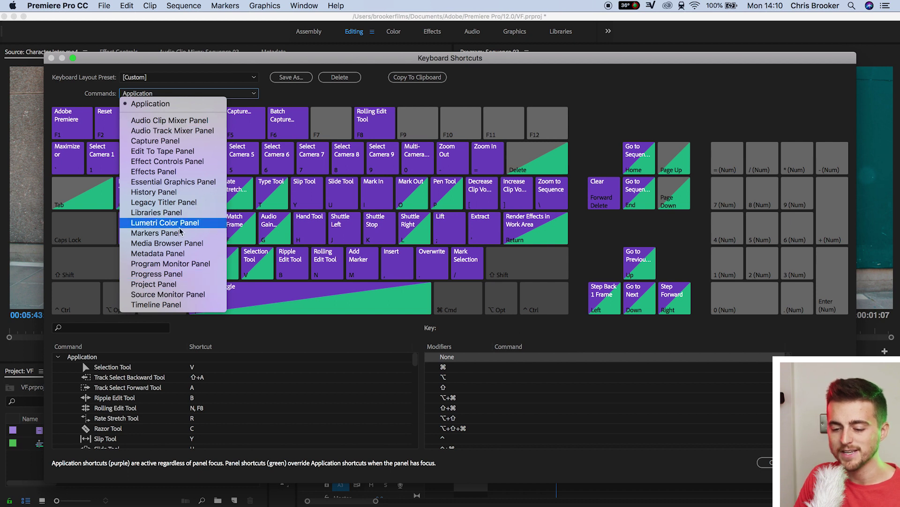
pyautogui.click(174, 120)
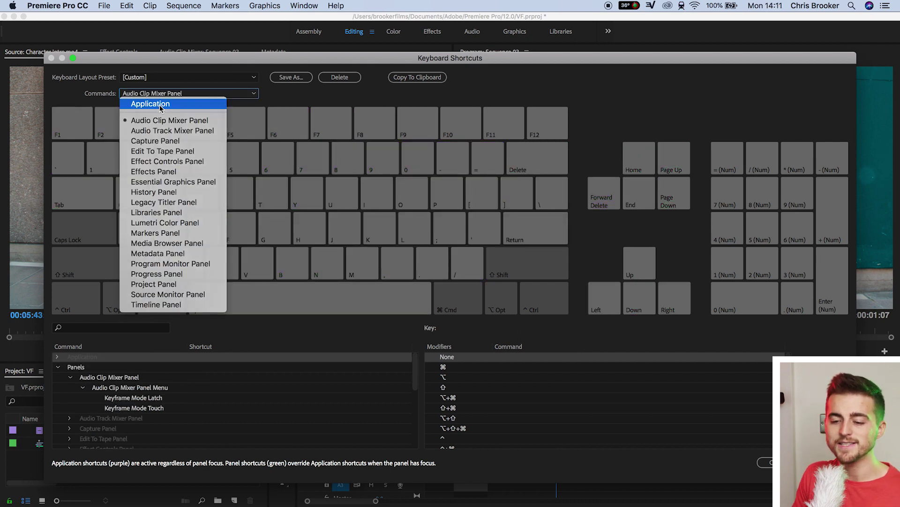
pyautogui.click(168, 104)
pyautogui.click(173, 95)
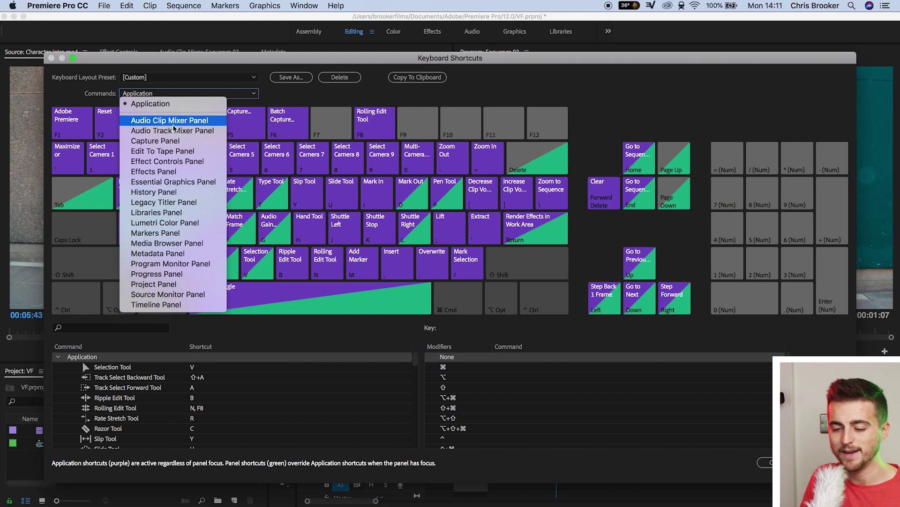
pyautogui.click(172, 222)
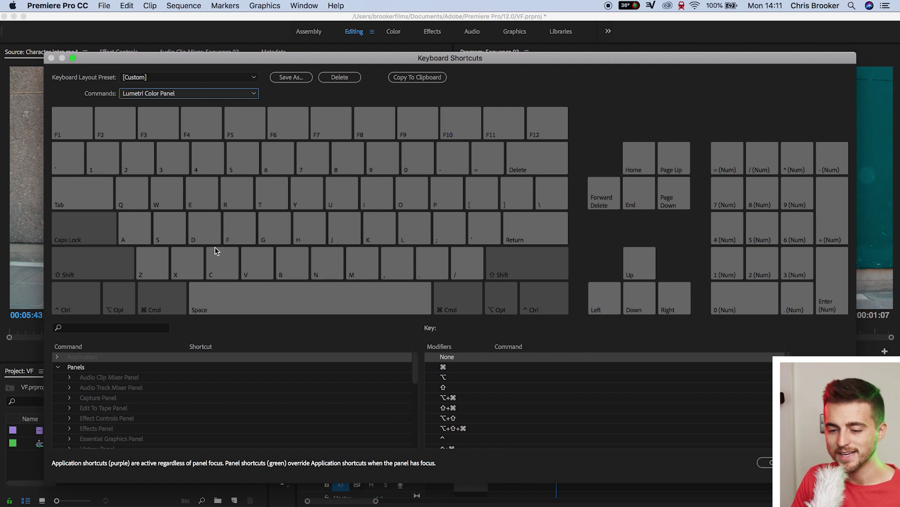
pyautogui.click(123, 95)
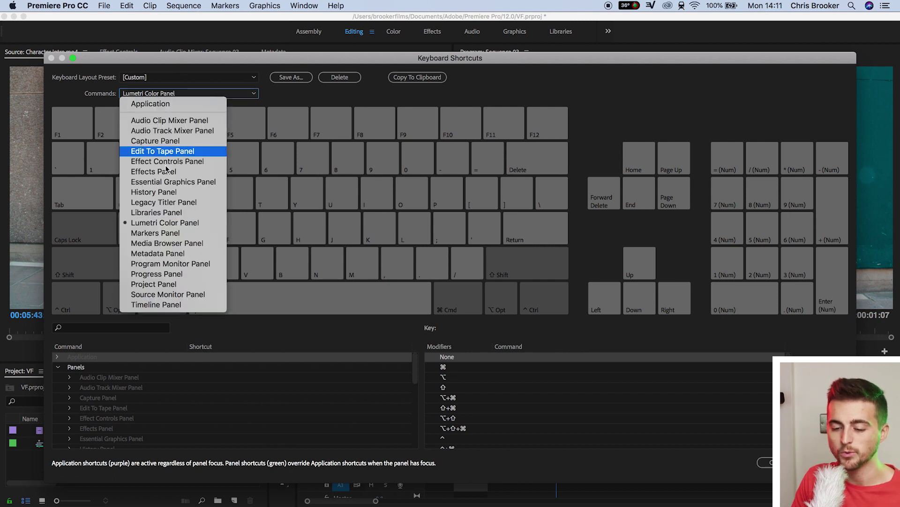
pyautogui.click(195, 223)
pyautogui.click(216, 256)
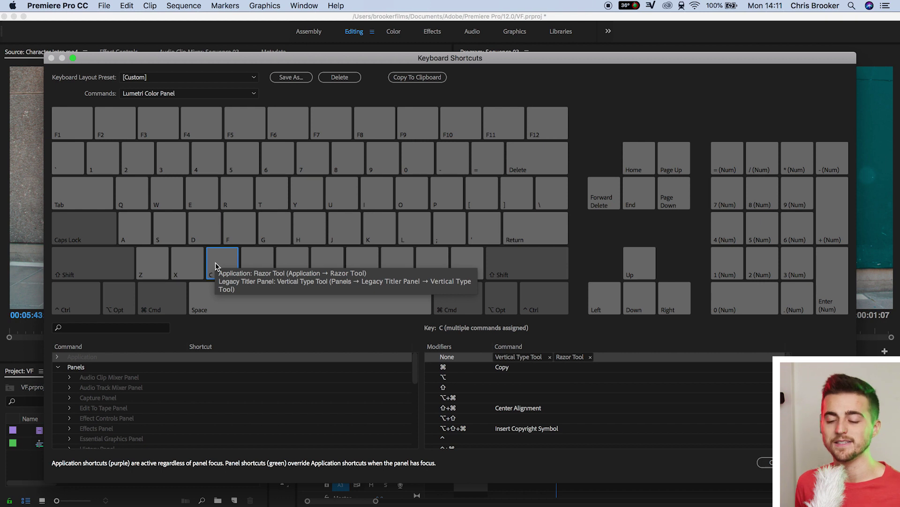
pyautogui.click(150, 93)
pyautogui.click(151, 104)
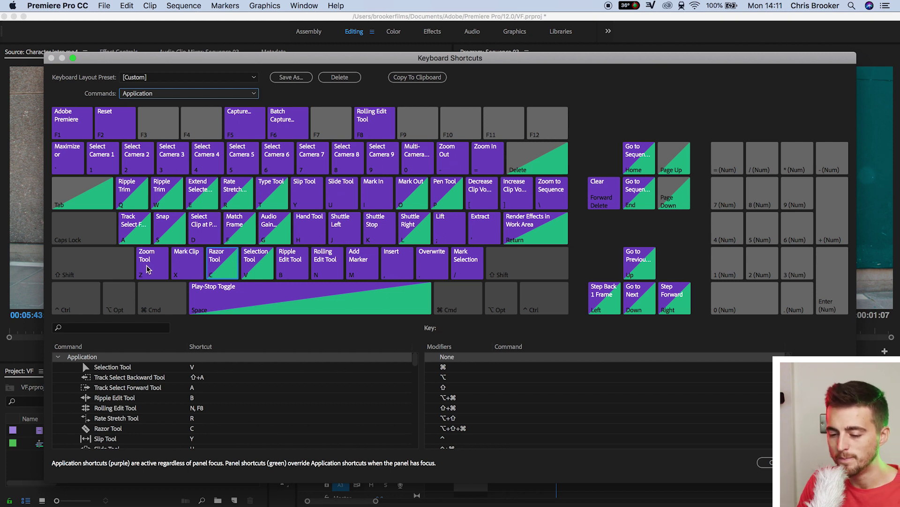
# - Inspect the X, C (Razor), V (Selection), B (Ripple Edit), N (Rolling Edit) and Z (Zoom) key assignments
pyautogui.click(181, 267)
pyautogui.click(214, 268)
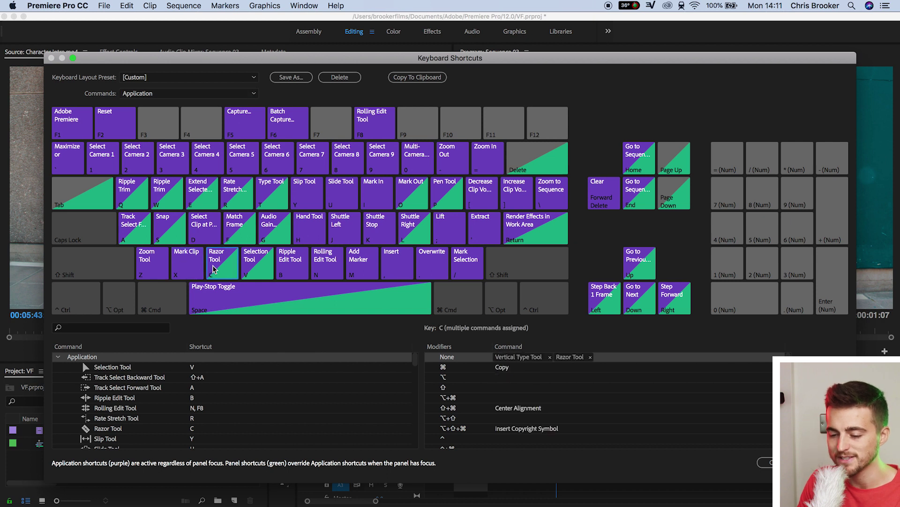
pyautogui.click(257, 267)
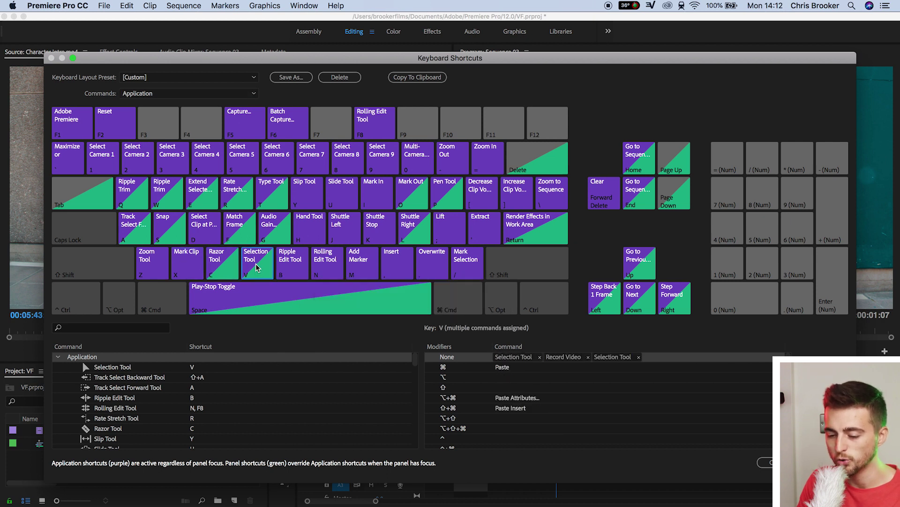
pyautogui.click(288, 264)
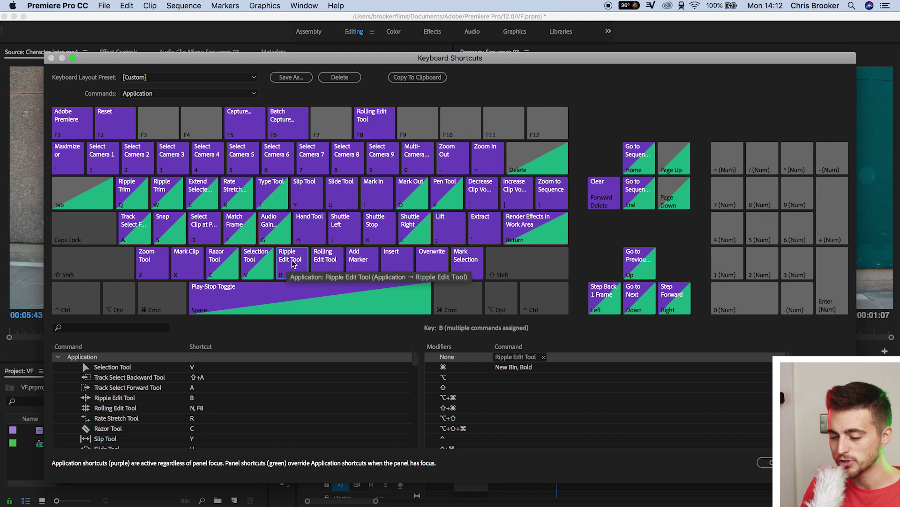
pyautogui.click(323, 266)
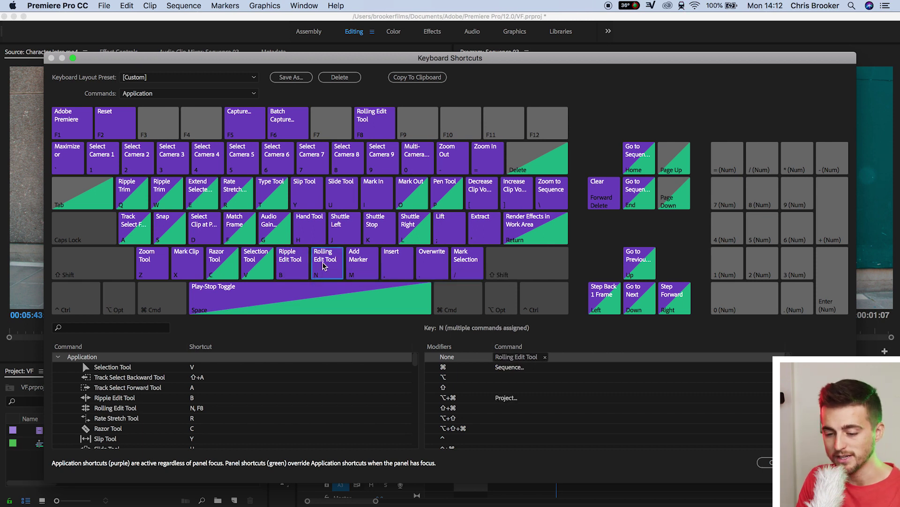
pyautogui.click(156, 266)
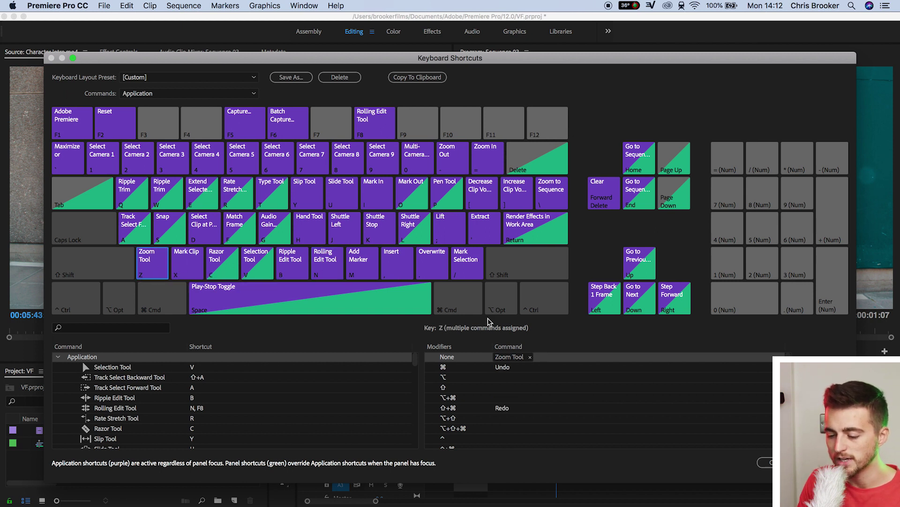
pyautogui.click(530, 357)
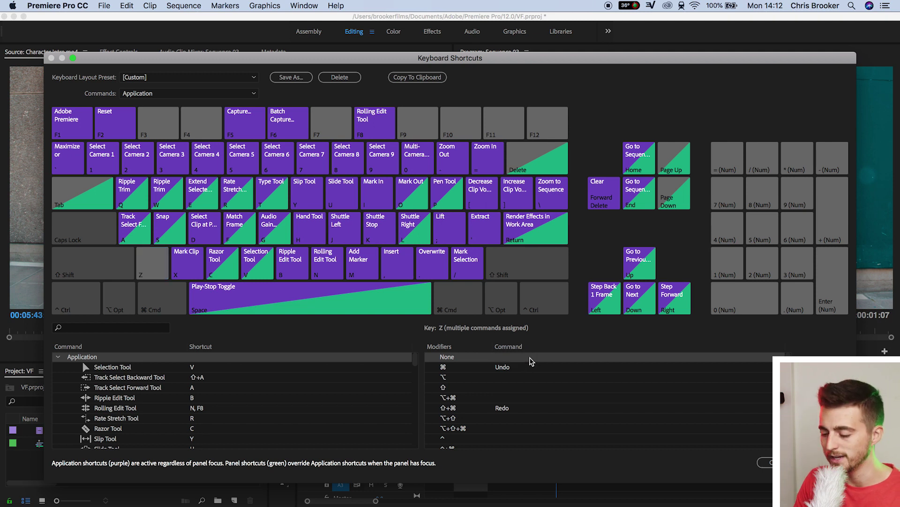
pyautogui.press('cmd+z')
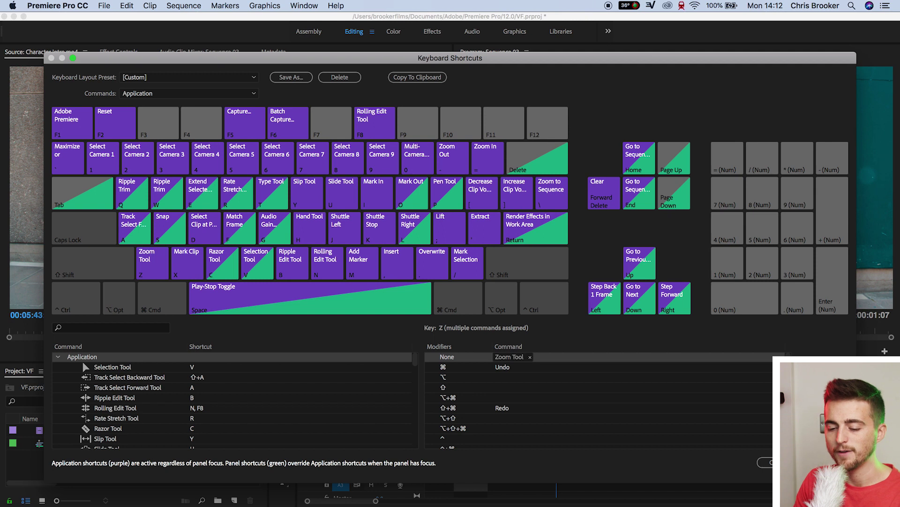
pyautogui.click(530, 357)
pyautogui.scroll(-6, 100, 407)
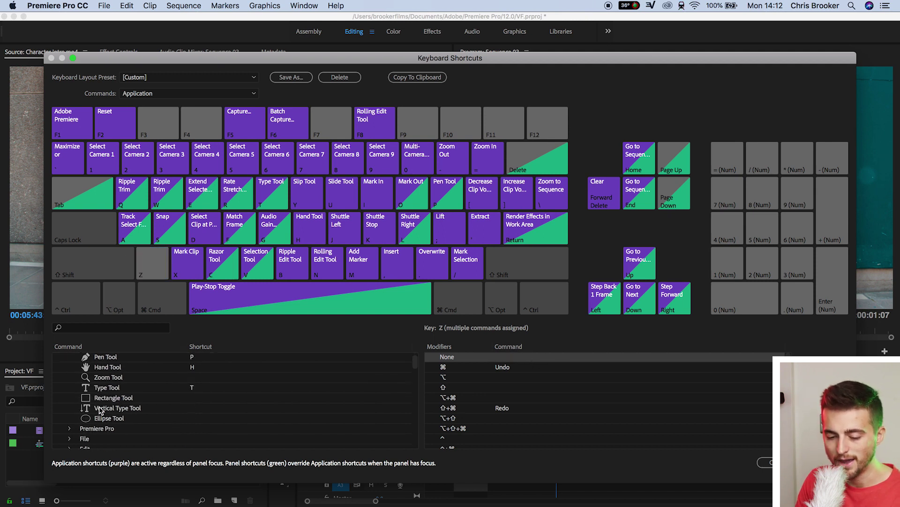
pyautogui.scroll(6, 102, 394)
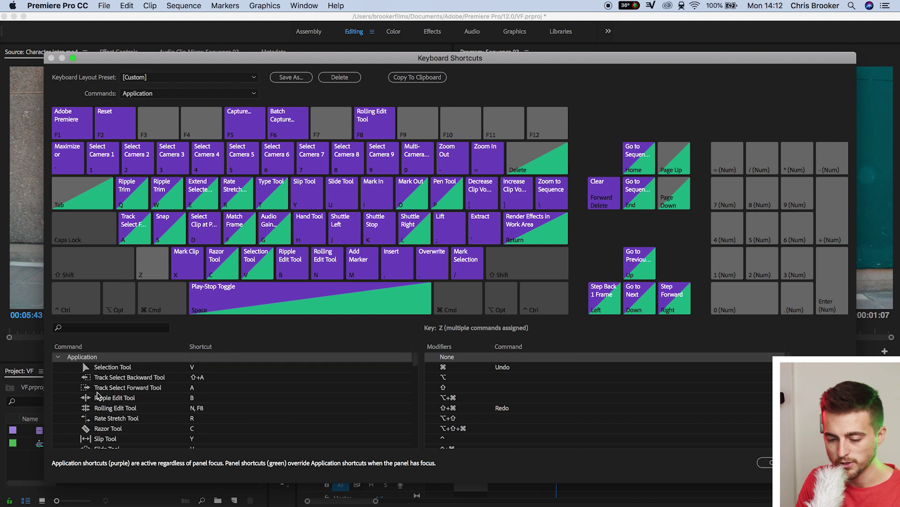
pyautogui.click(112, 368)
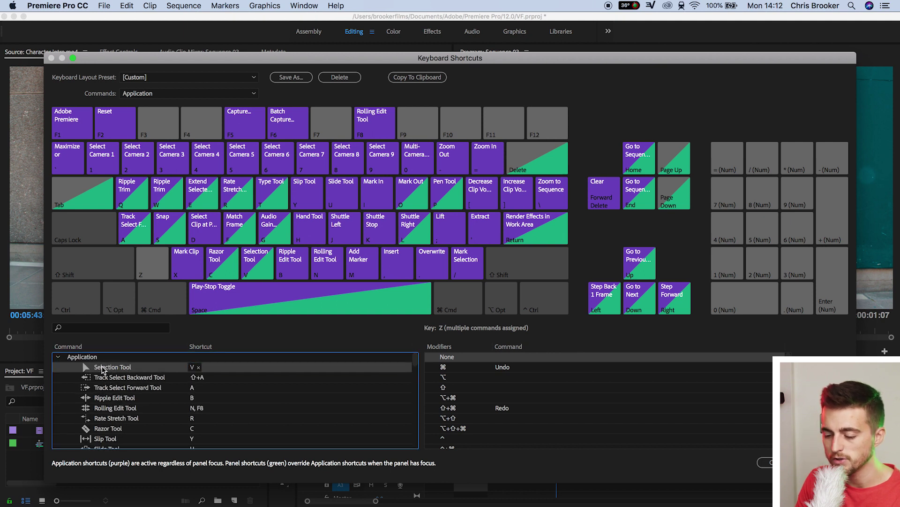
pyautogui.moveTo(103, 369); pyautogui.dragTo(527, 359)
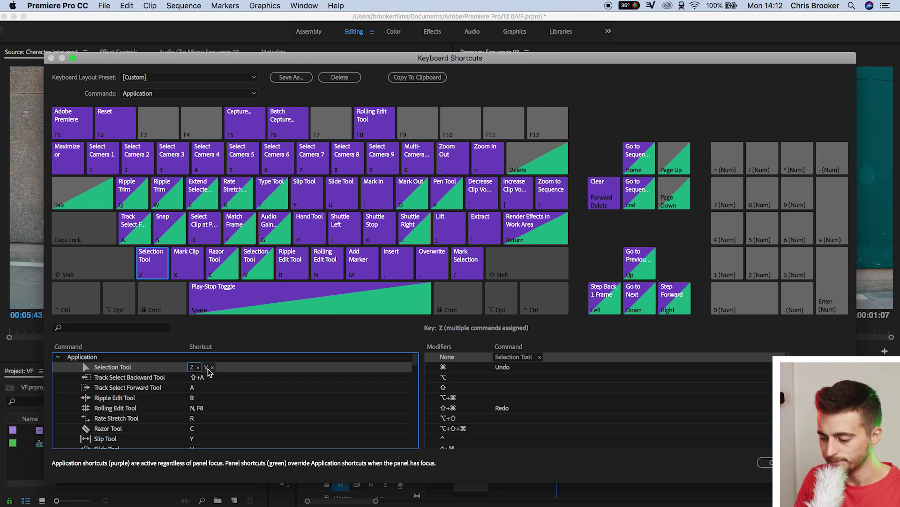
pyautogui.press('BackSpace')
pyautogui.press('Tab')
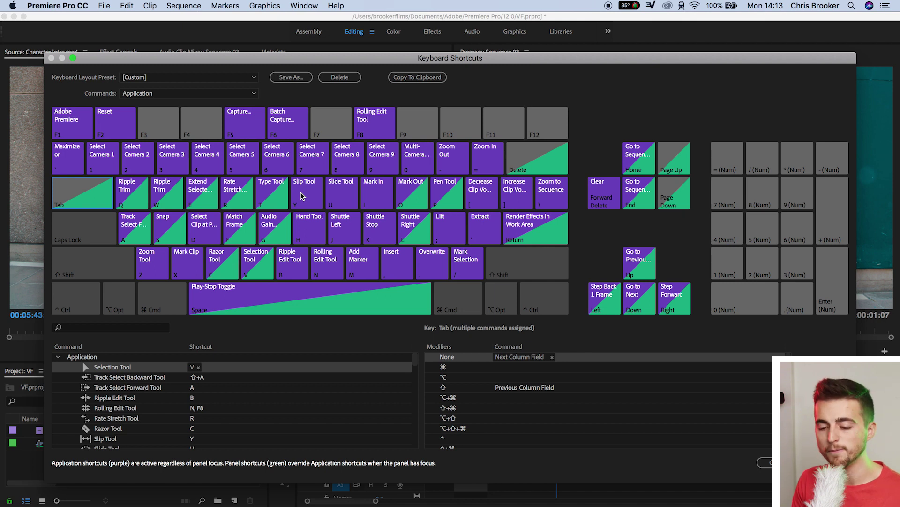
# - Check the Cmd-modified shortcuts and which commands already use the 7 key
pyautogui.click(159, 305)
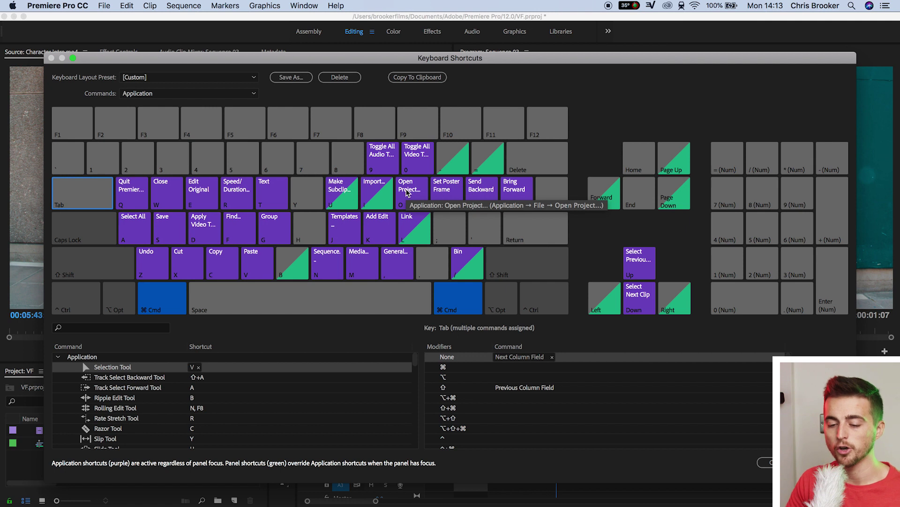
pyautogui.click(172, 309)
pyautogui.click(317, 169)
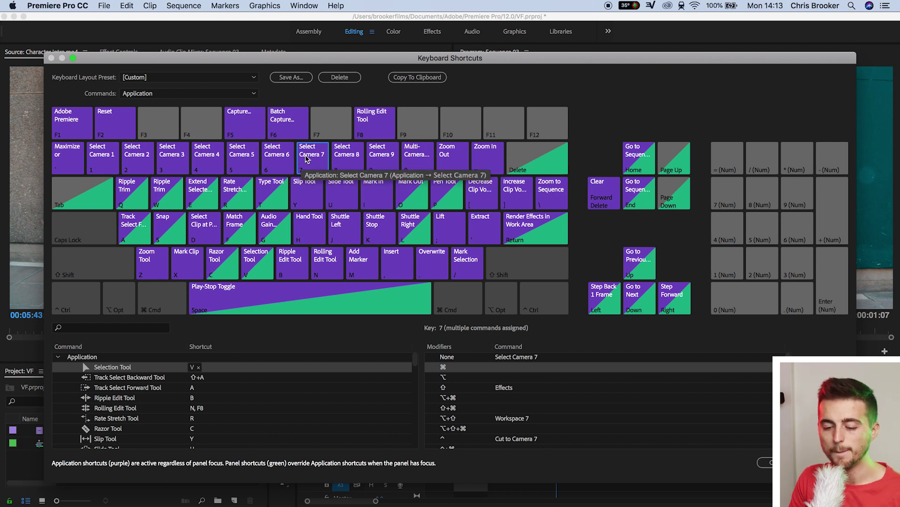
pyautogui.click(157, 304)
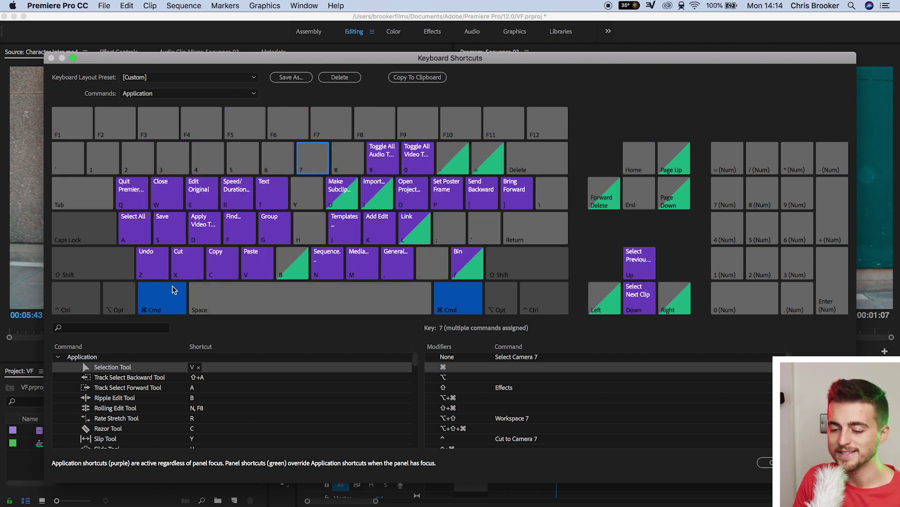
# - Assign Razor Tool to Cmd+7 by dragging it onto the key, then return to the unmodified map
pyautogui.scroll(-4, 121, 378)
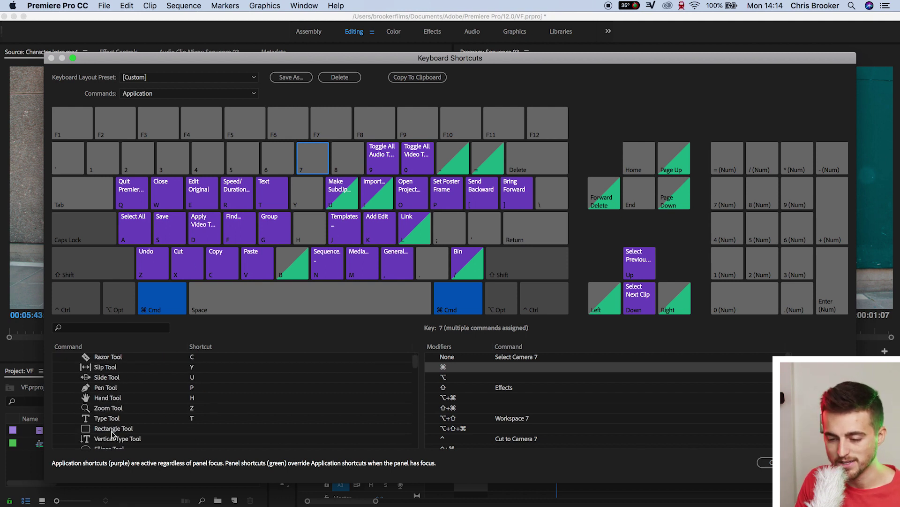
pyautogui.scroll(-5, 115, 401)
pyautogui.scroll(10, 116, 401)
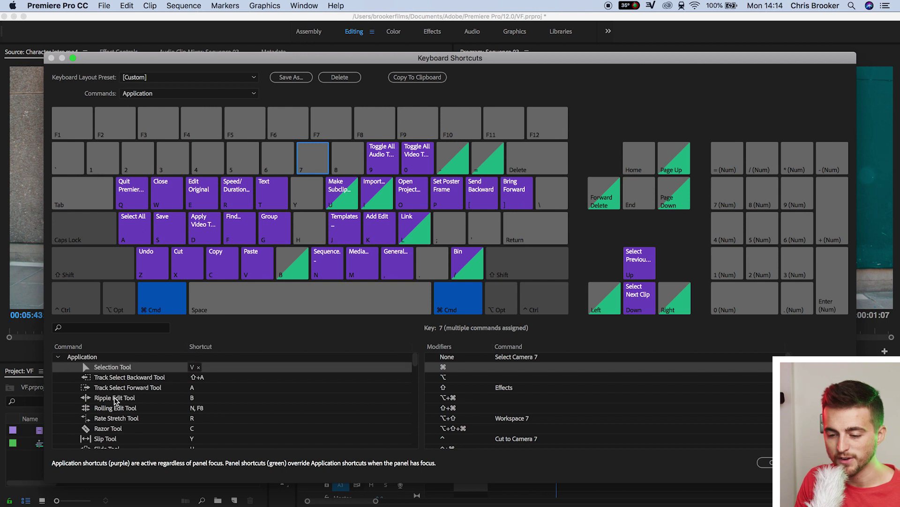
pyautogui.scroll(-3, 115, 401)
pyautogui.click(110, 390)
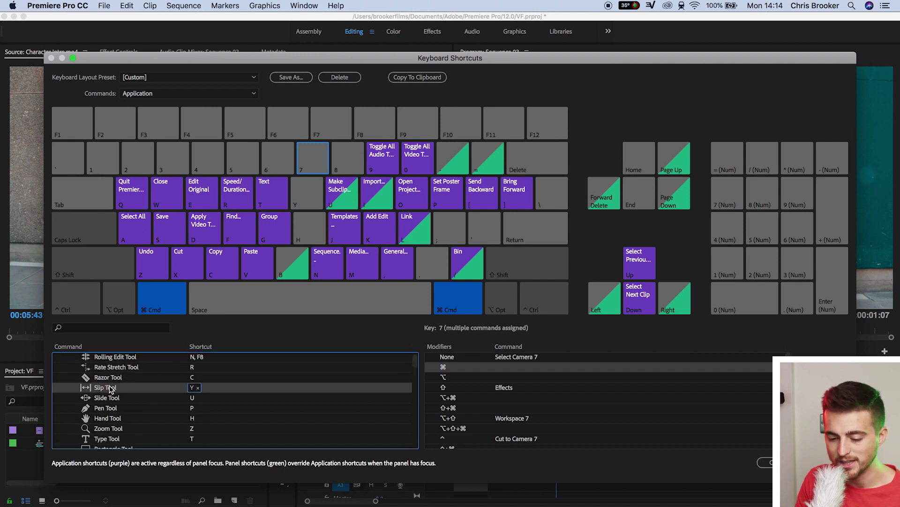
pyautogui.click(125, 380)
pyautogui.moveTo(124, 381); pyautogui.dragTo(506, 366)
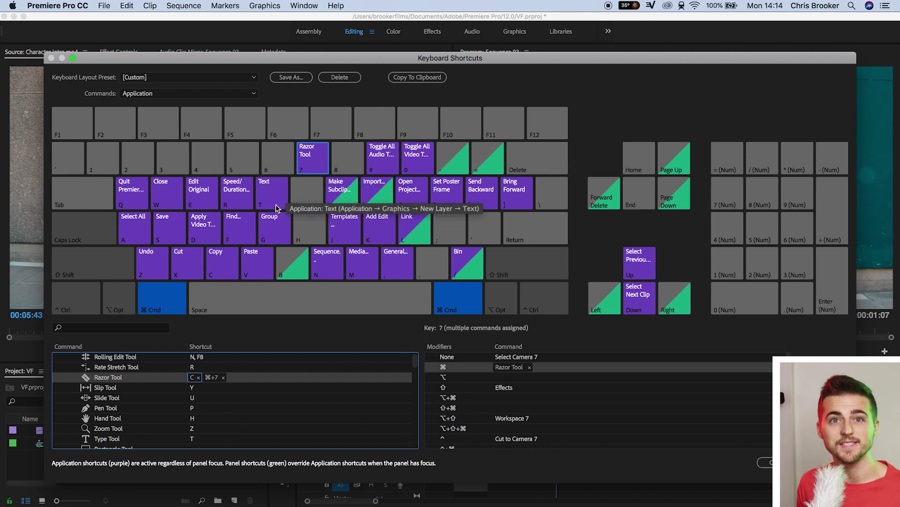
pyautogui.click(167, 304)
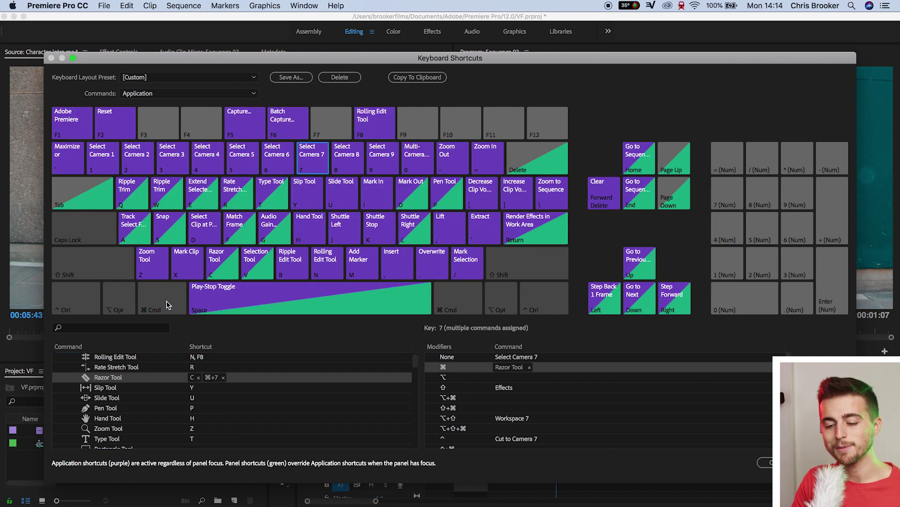
# - Preview the Ctrl, Shift, Opt, Cmd and Cmd+Shift shortcut maps, then return to no modifiers
pyautogui.click(66, 299)
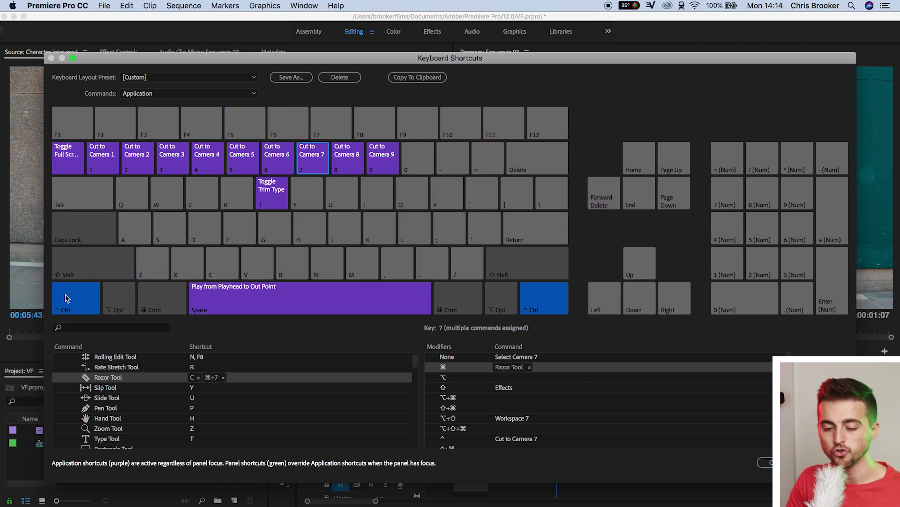
pyautogui.click(66, 298)
pyautogui.click(79, 269)
pyautogui.click(79, 268)
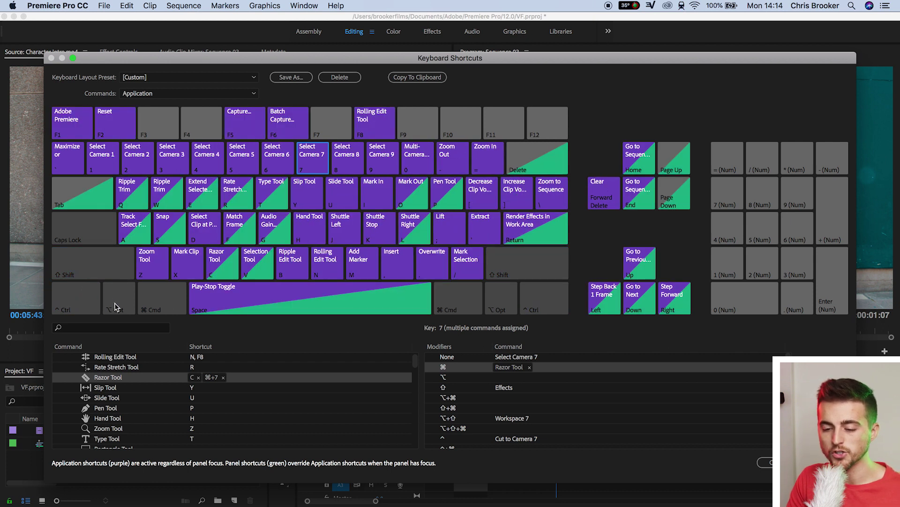
pyautogui.click(117, 306)
pyautogui.click(117, 306)
pyautogui.click(160, 296)
pyautogui.click(110, 271)
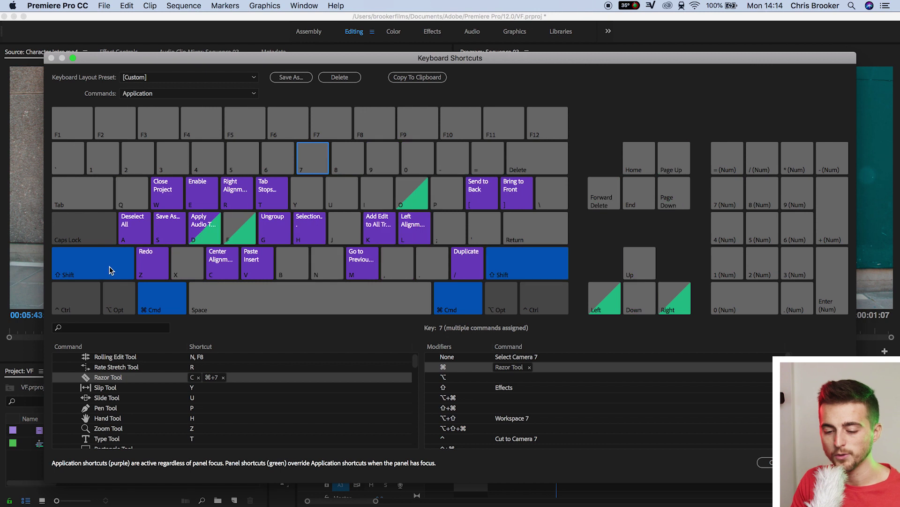
pyautogui.click(159, 294)
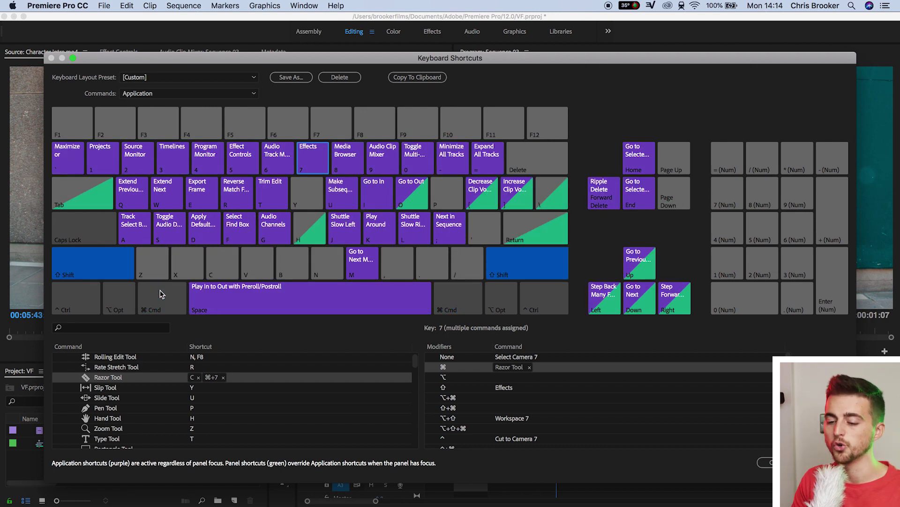
pyautogui.click(159, 294)
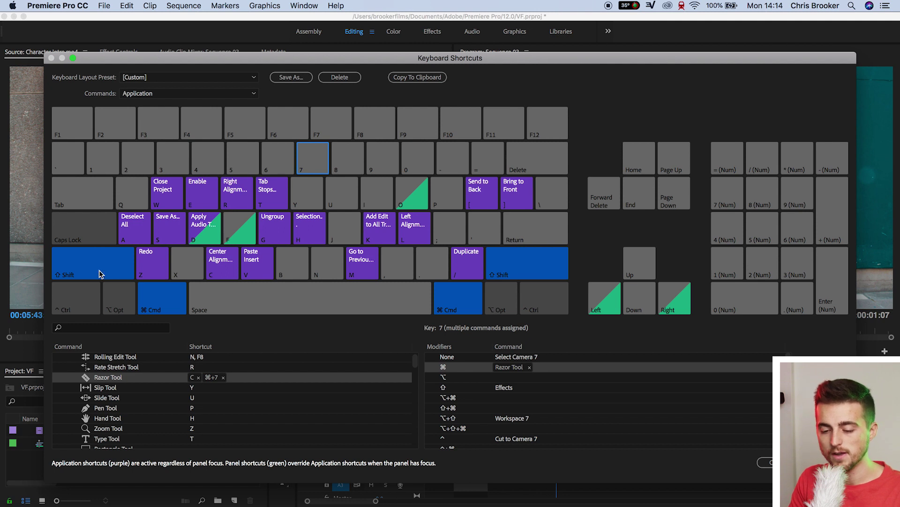
pyautogui.click(101, 271)
pyautogui.click(150, 296)
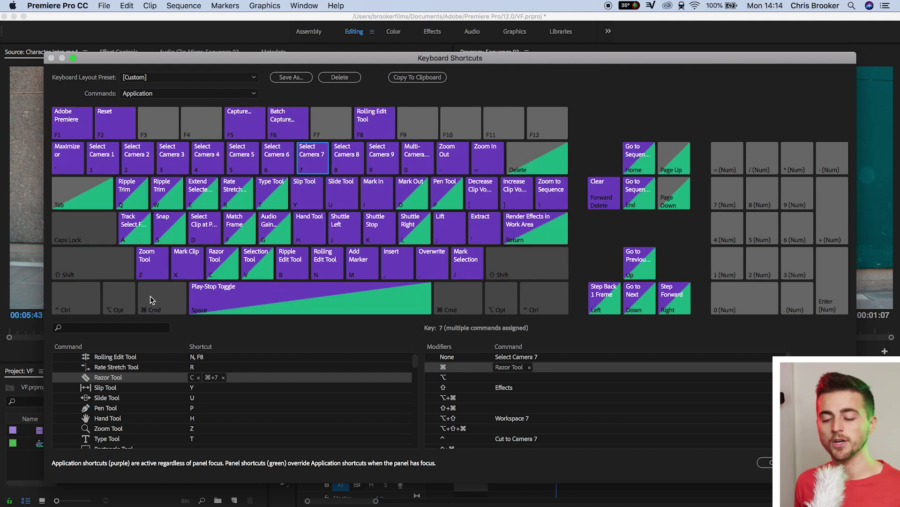
# - Check which commands use the F7 key and scroll through the command list
pyautogui.click(344, 128)
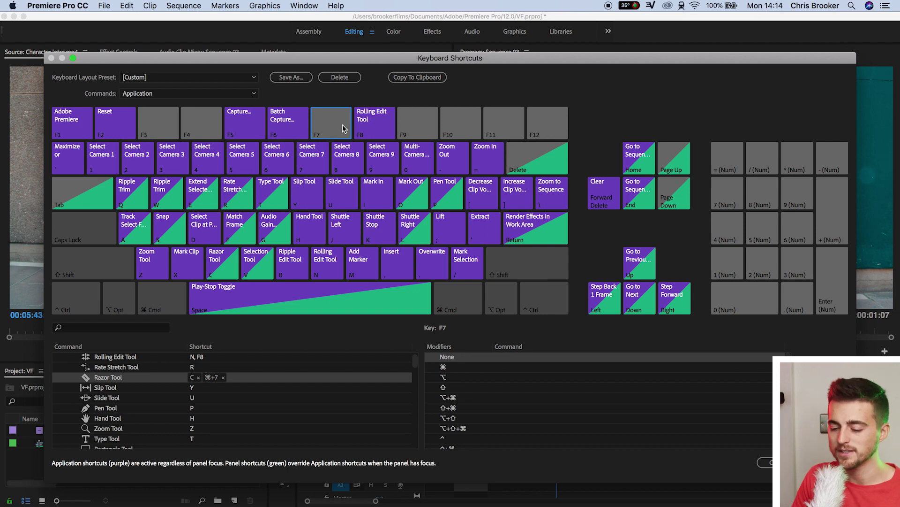
pyautogui.scroll(3, 104, 378)
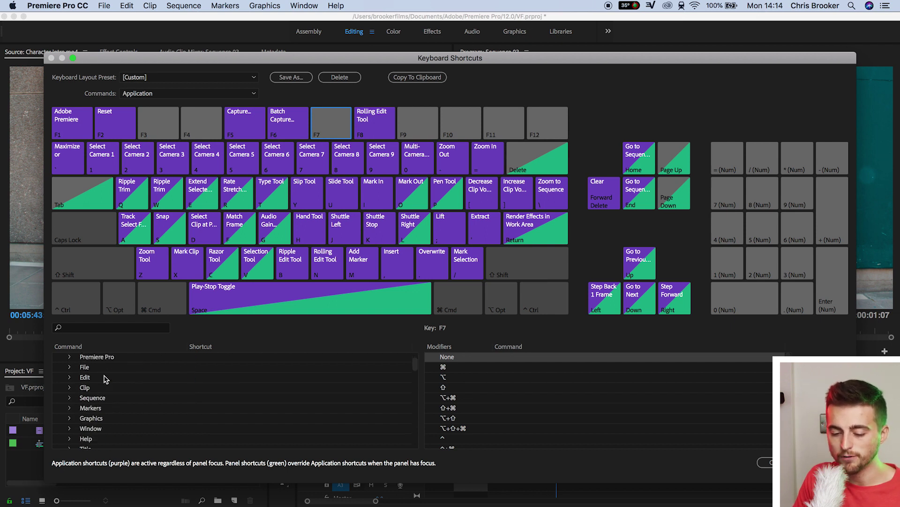
pyautogui.scroll(-6, 105, 378)
pyautogui.scroll(-20, 104, 378)
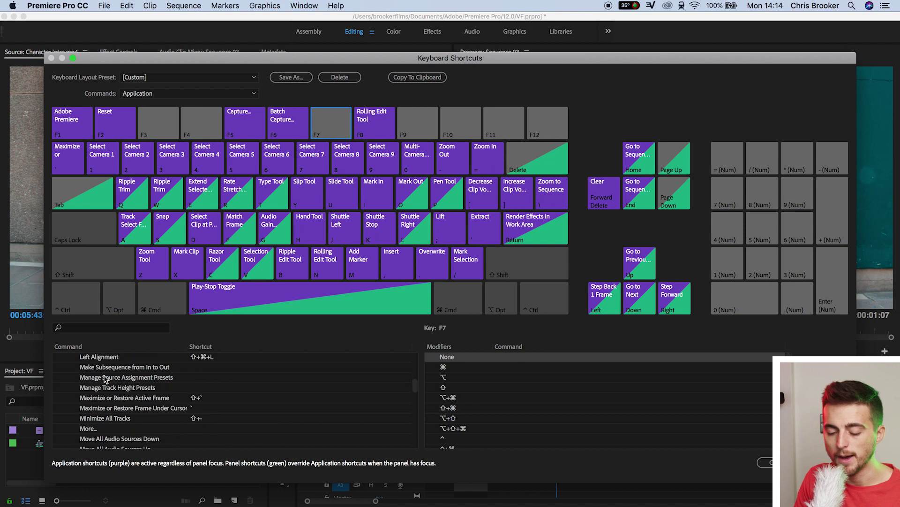
pyautogui.scroll(-20, 104, 379)
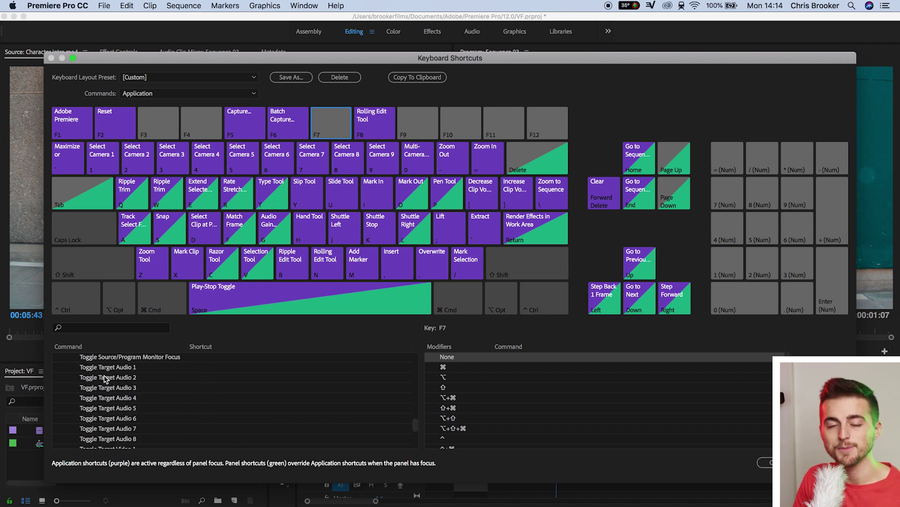
# - Show the empty Cmd+Shift+Ctrl+Opt key map and select Trim Forward's shortcut
pyautogui.click(151, 304)
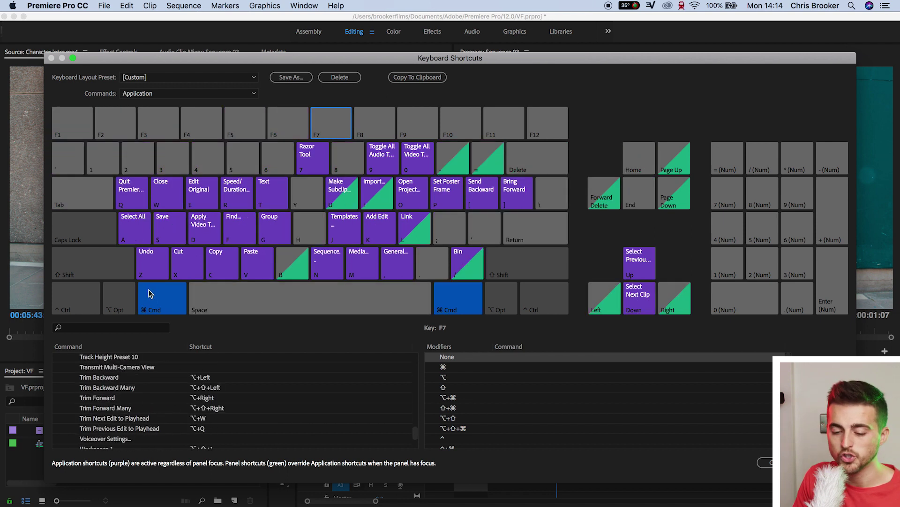
pyautogui.click(77, 248)
pyautogui.click(60, 297)
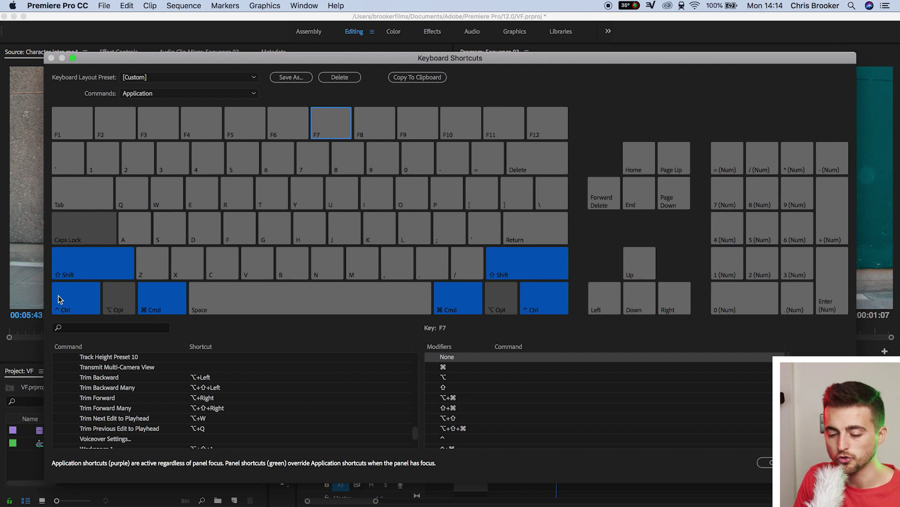
pyautogui.click(120, 302)
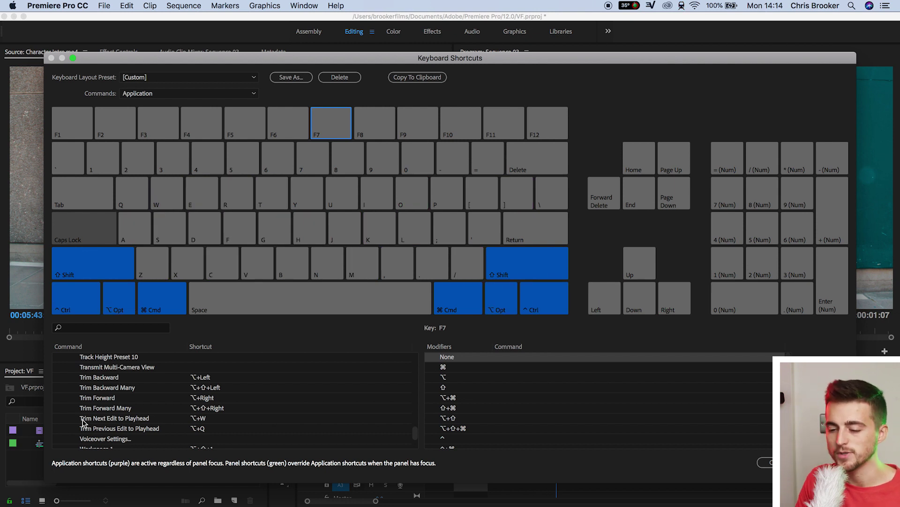
pyautogui.click(99, 398)
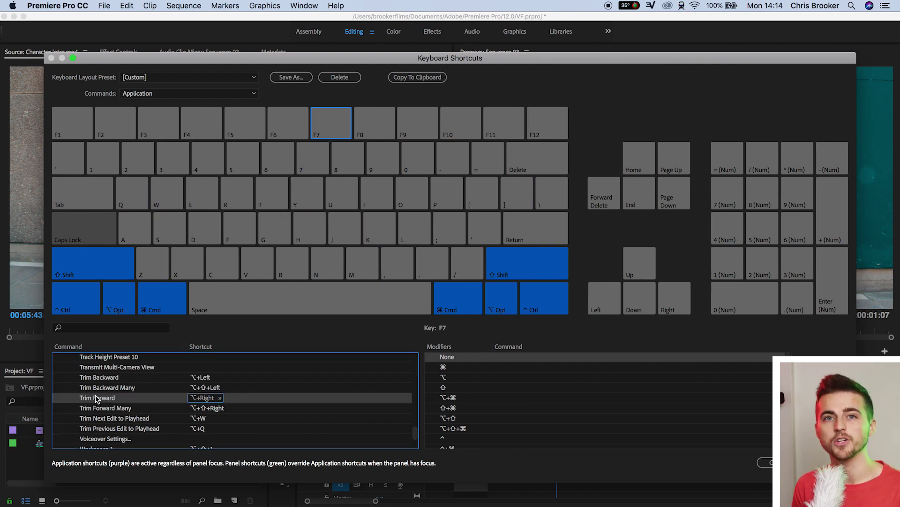